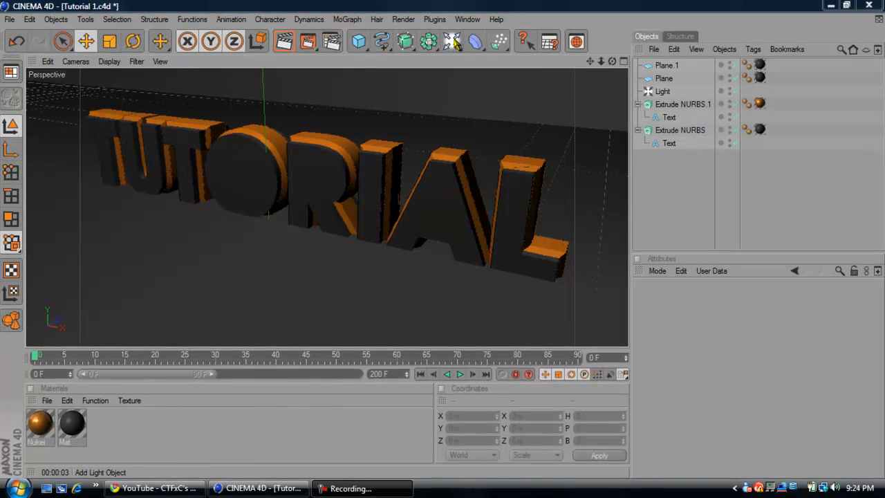
Add a camera to the scene and look through it by making it the active scene camera.
{"action": "left_click", "coordinate": [452, 42]}
{"action": "left_click", "coordinate": [638, 77]}
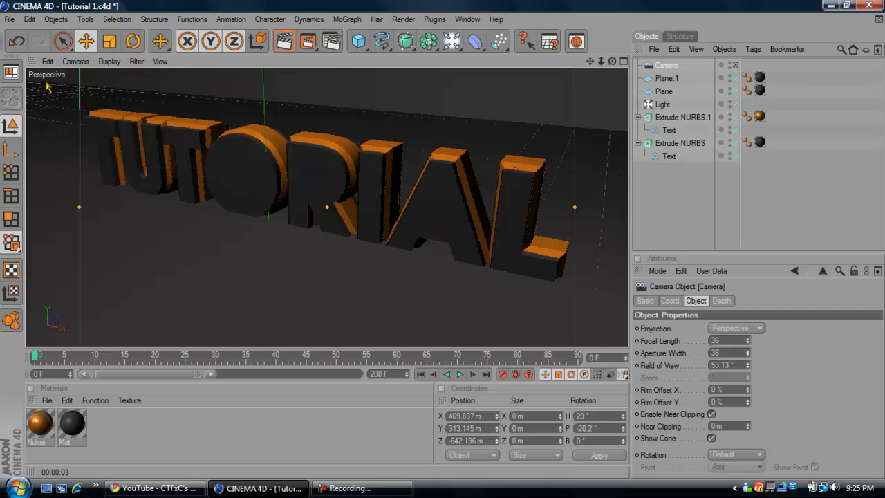
{"action": "left_click", "coordinate": [75, 61]}
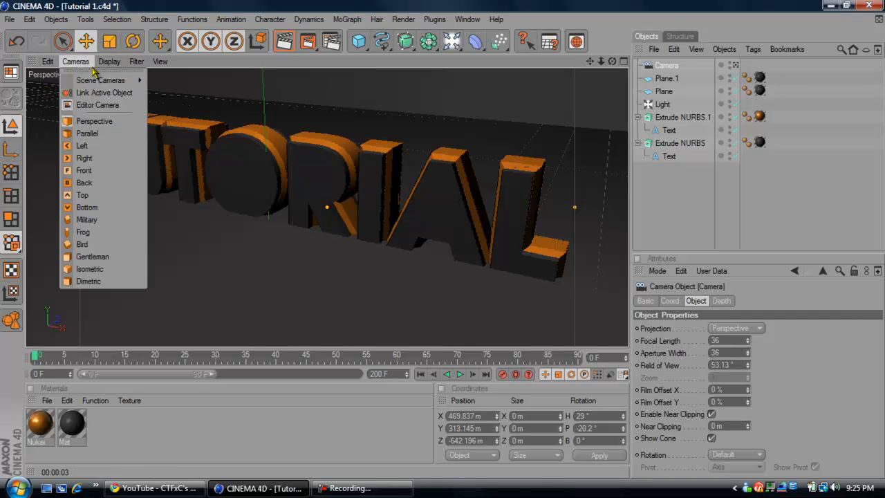
{"action": "mouse_move", "coordinate": [91, 81]}
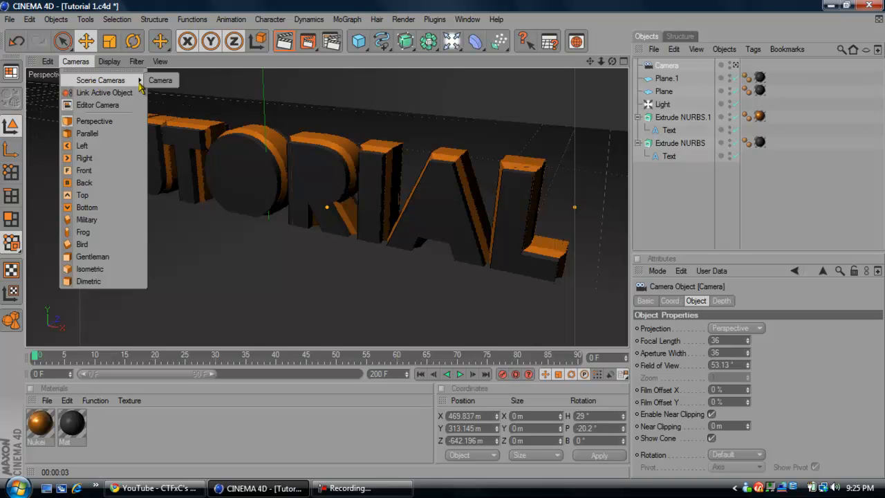
{"action": "left_click", "coordinate": [159, 80]}
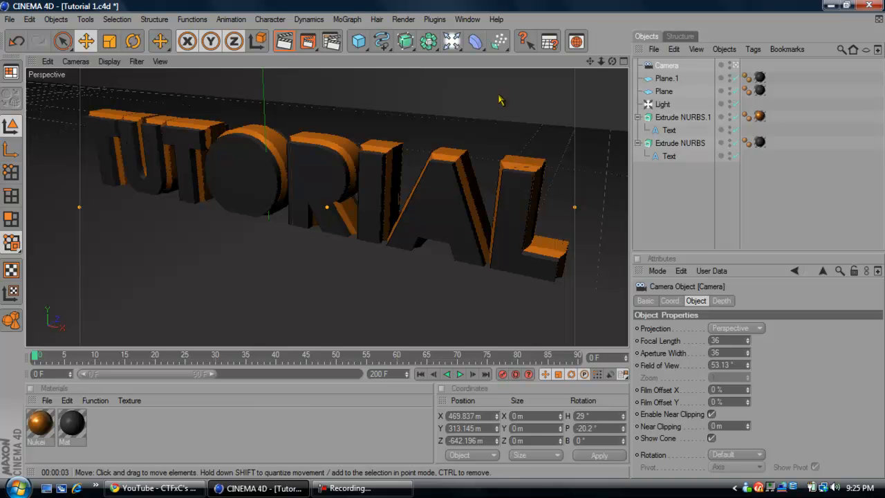
Keyframe the camera far away from the text at frame 0 and close up at frame 50, and play the animation.
{"action": "left_click_drag", "start_coordinate": [601, 62], "coordinate": [391, 271]}
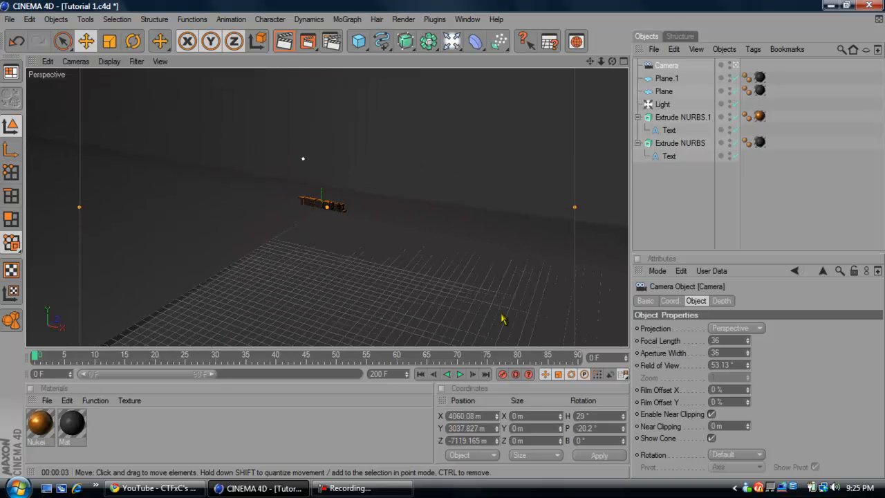
{"action": "left_click", "coordinate": [337, 358]}
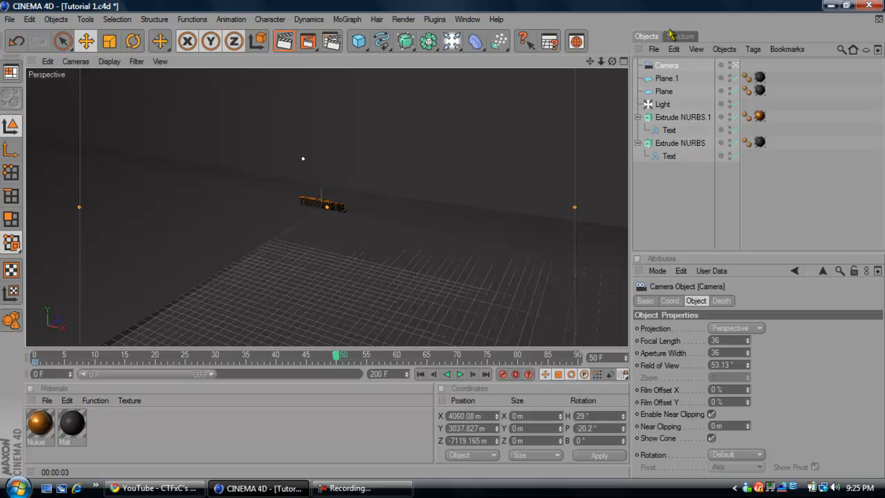
{"action": "left_click_drag", "start_coordinate": [601, 61], "coordinate": [432, 267]}
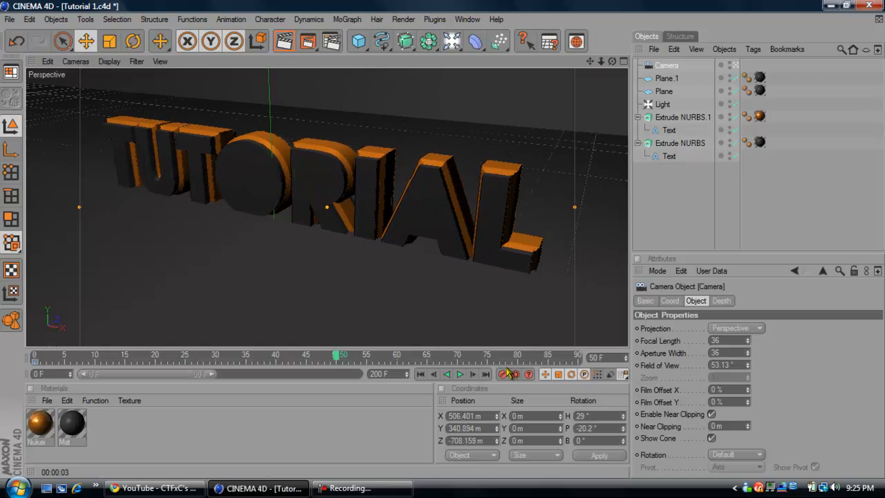
{"action": "left_click", "coordinate": [420, 374]}
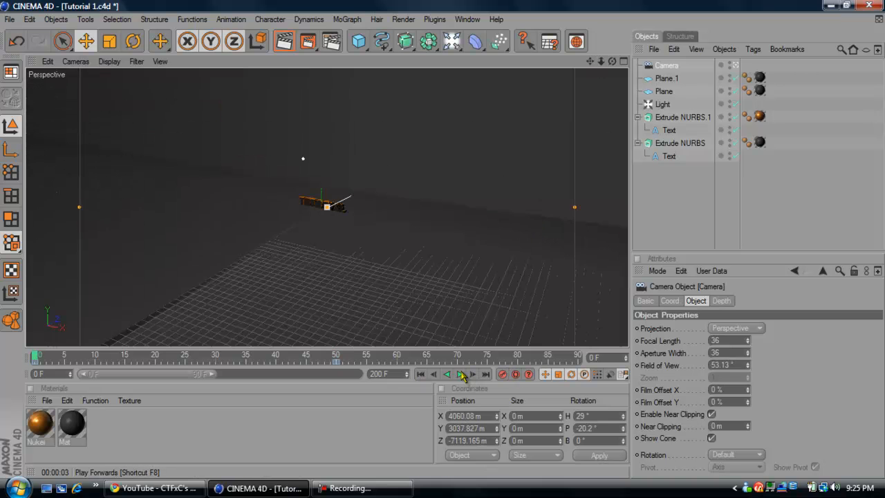
{"action": "left_click", "coordinate": [459, 374]}
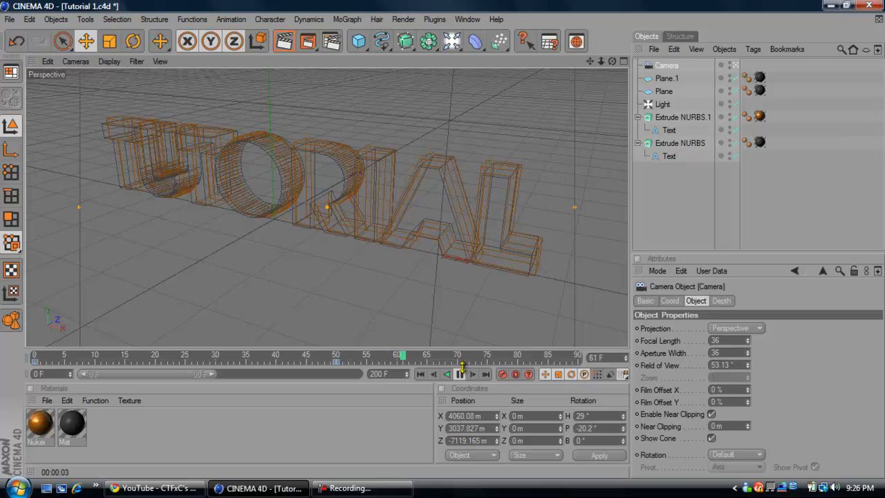
{"action": "left_click", "coordinate": [460, 374]}
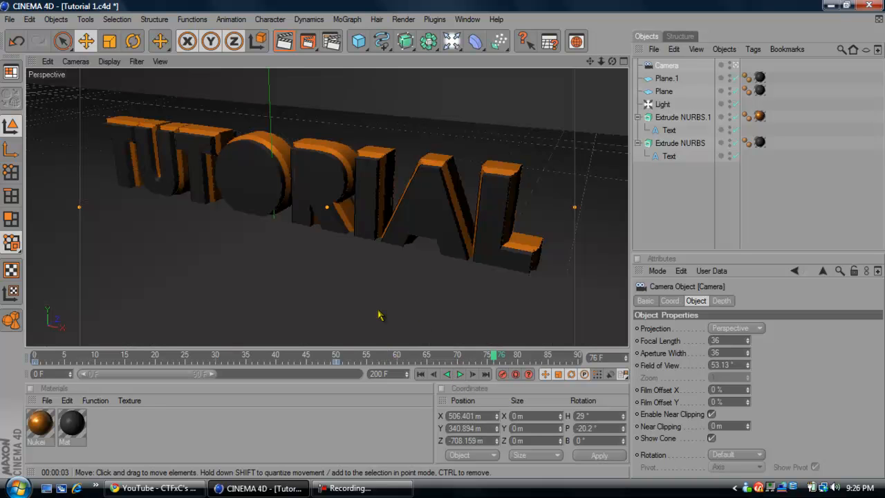
At frame 0, move both Extrude NURBS text objects out of view along X to about -9795 m and keyframe them.
{"action": "left_click", "coordinate": [38, 356]}
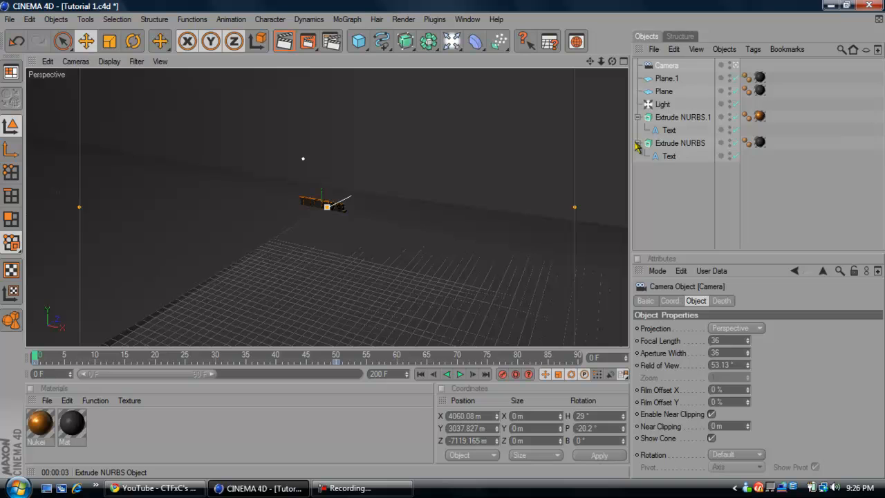
{"action": "left_click", "coordinate": [686, 144]}
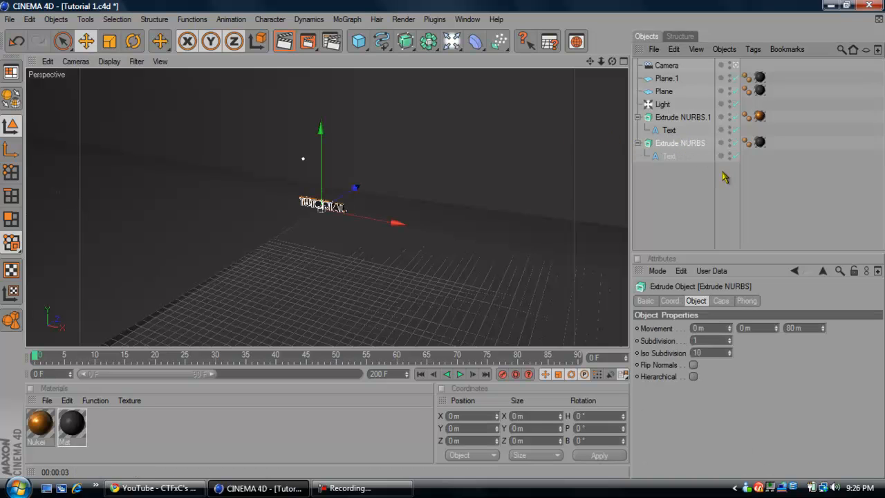
{"action": "left_click", "coordinate": [682, 118], "text": "shift"}
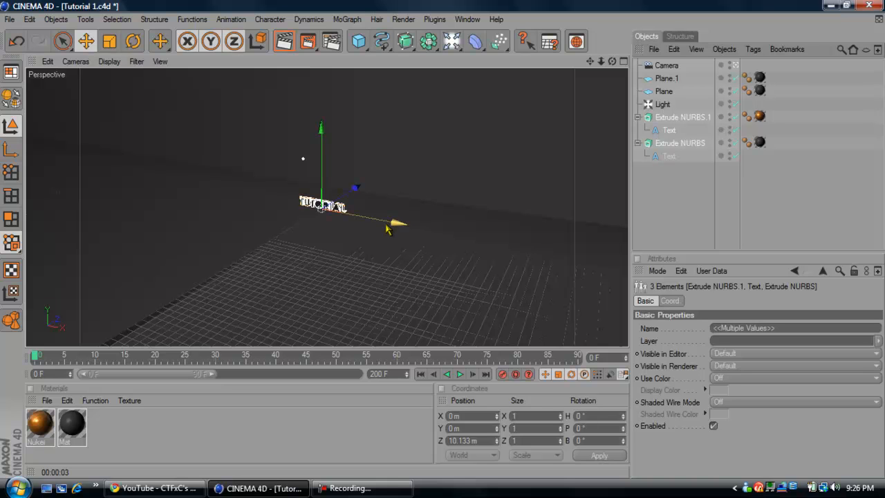
{"action": "left_click_drag", "start_coordinate": [387, 230], "coordinate": [446, 245]}
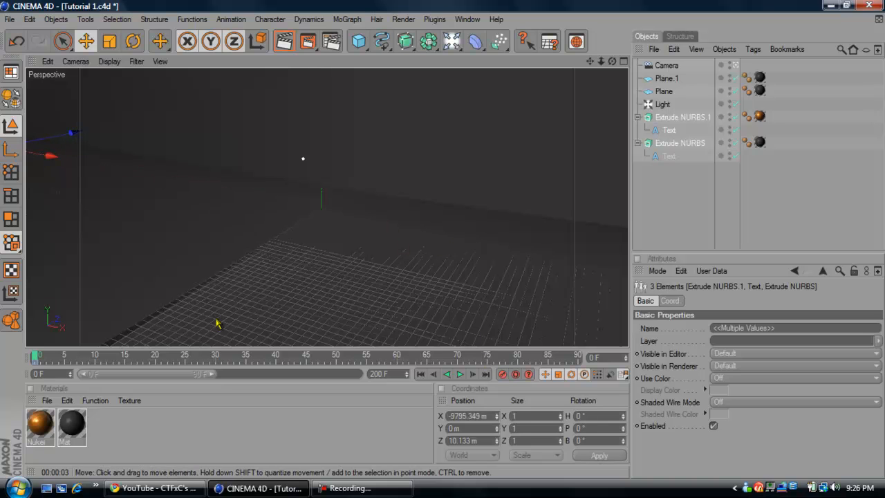
Record a keyframe at frame 50 holding both text objects at their off-screen position.
{"action": "left_click", "coordinate": [337, 358]}
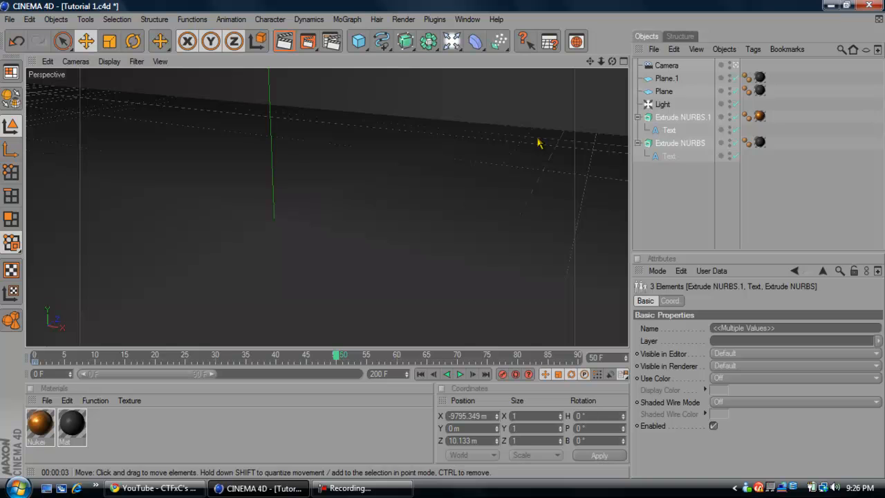
{"action": "left_click_drag", "start_coordinate": [601, 62], "coordinate": [444, 245]}
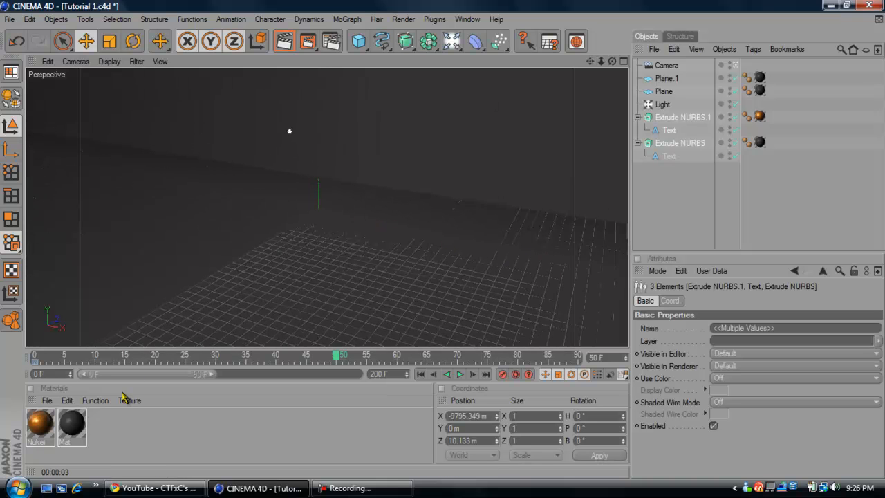
{"action": "left_click", "coordinate": [501, 374]}
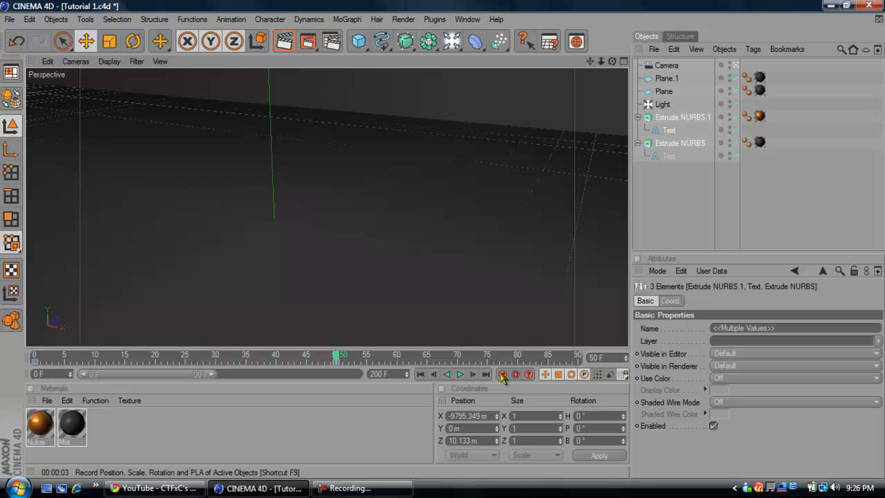
At frame 75, move both text objects back along X to about -10 m, keyframe them and play the animation.
{"action": "left_click_drag", "start_coordinate": [177, 374], "coordinate": [196, 376]}
{"action": "left_click", "coordinate": [397, 356]}
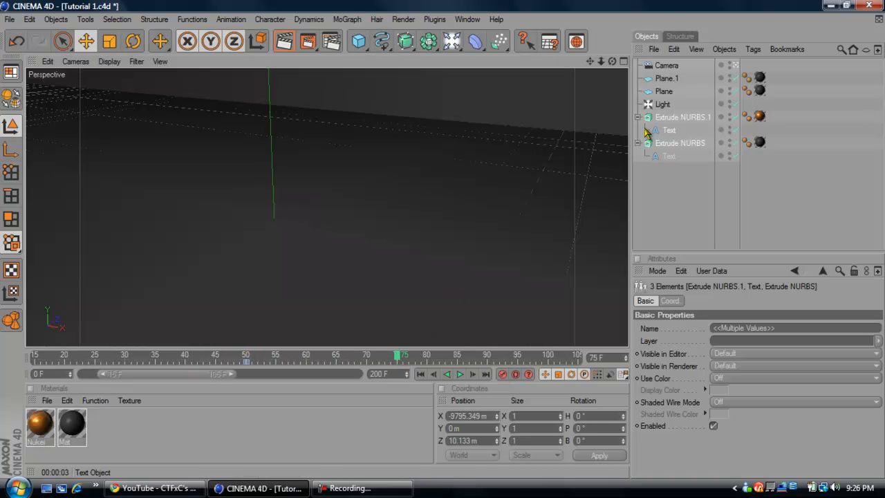
{"action": "left_click_drag", "start_coordinate": [594, 62], "coordinate": [243, 107]}
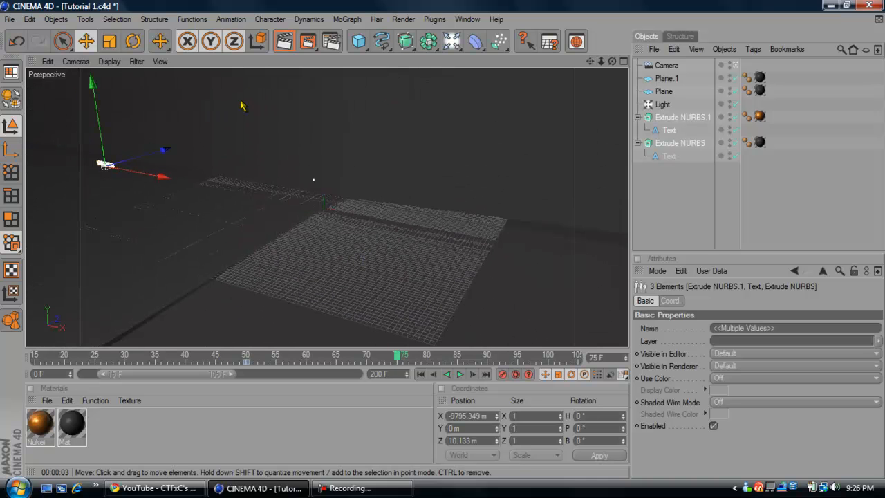
{"action": "left_click_drag", "start_coordinate": [171, 170], "coordinate": [445, 246]}
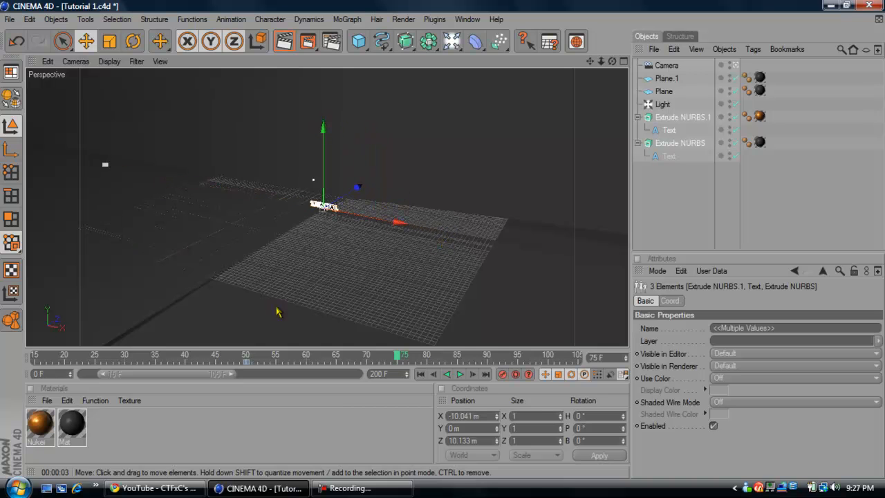
{"action": "left_click", "coordinate": [503, 375]}
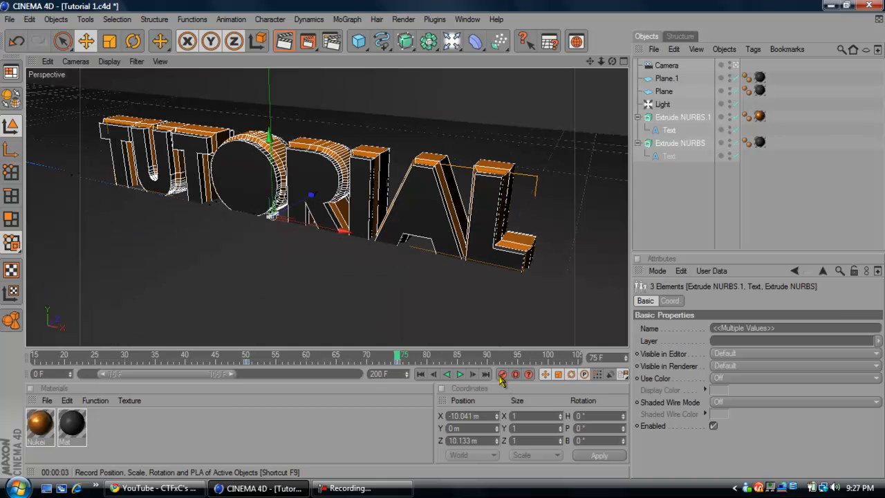
{"action": "left_click", "coordinate": [423, 373]}
{"action": "left_click", "coordinate": [461, 373]}
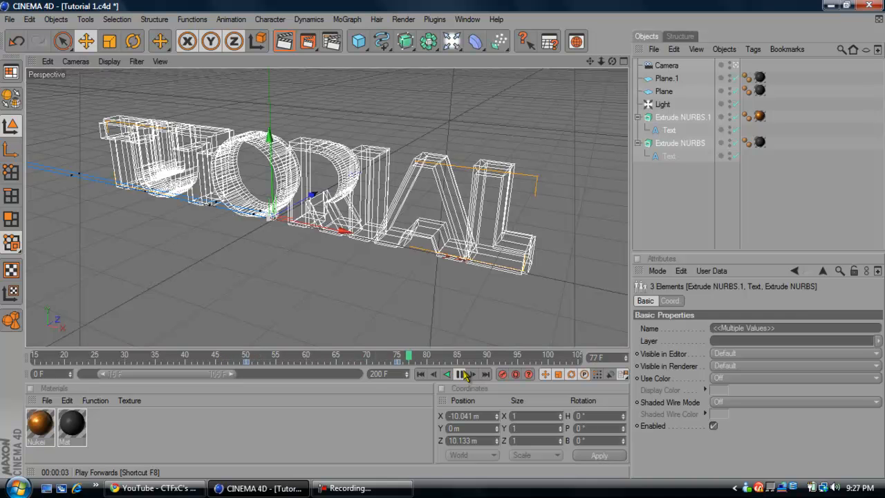
{"action": "left_click", "coordinate": [460, 374]}
Render a preview of the text in the perspective view and clear the object selection.
{"action": "left_click", "coordinate": [283, 42]}
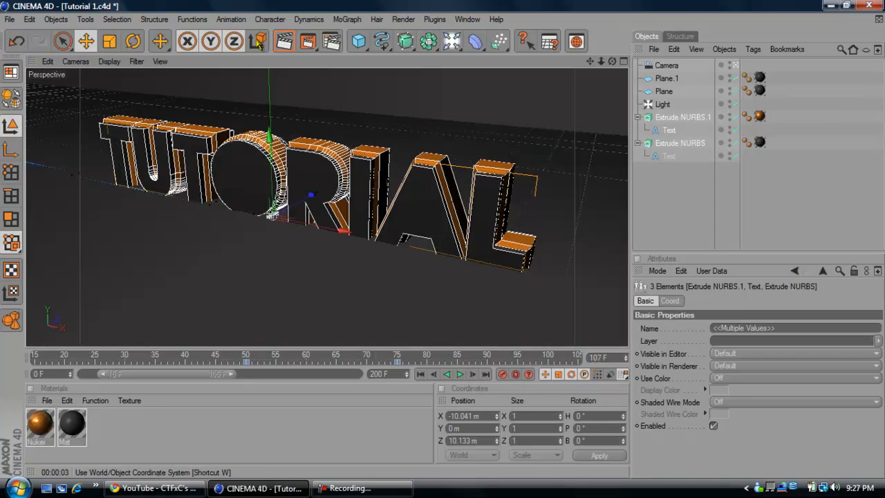
{"action": "left_click", "coordinate": [283, 42]}
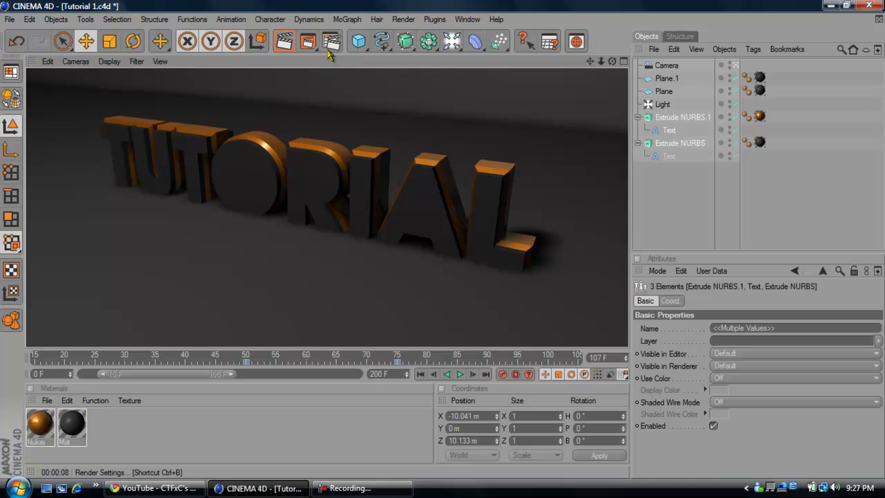
{"action": "left_click", "coordinate": [668, 192]}
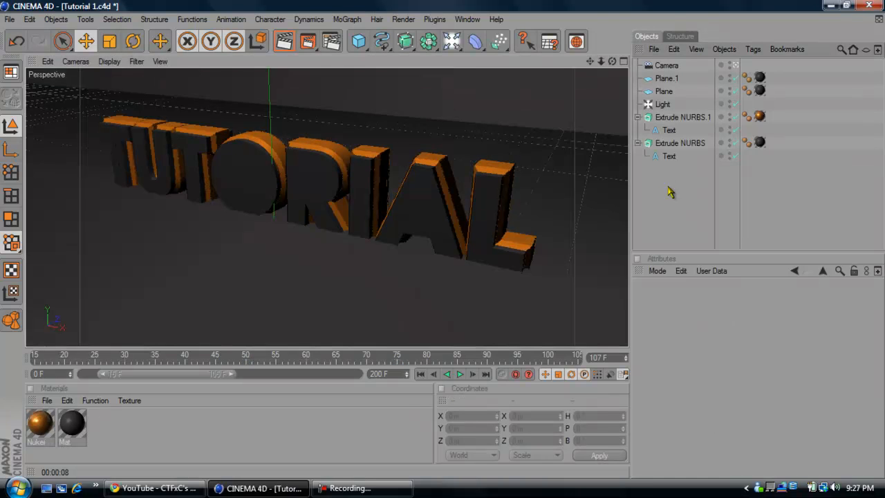
Review the light's shadow type options, keep Shadow Maps (Soft), and render the view again.
{"action": "left_click", "coordinate": [661, 105]}
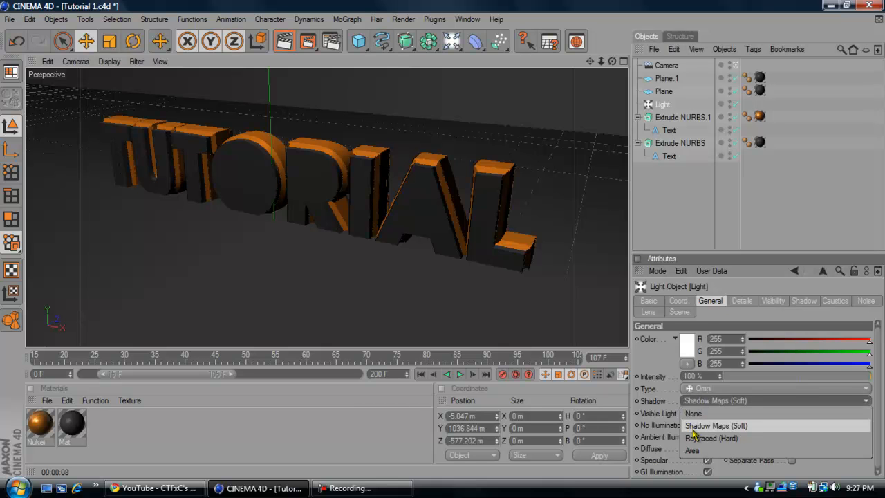
{"action": "left_click", "coordinate": [658, 357]}
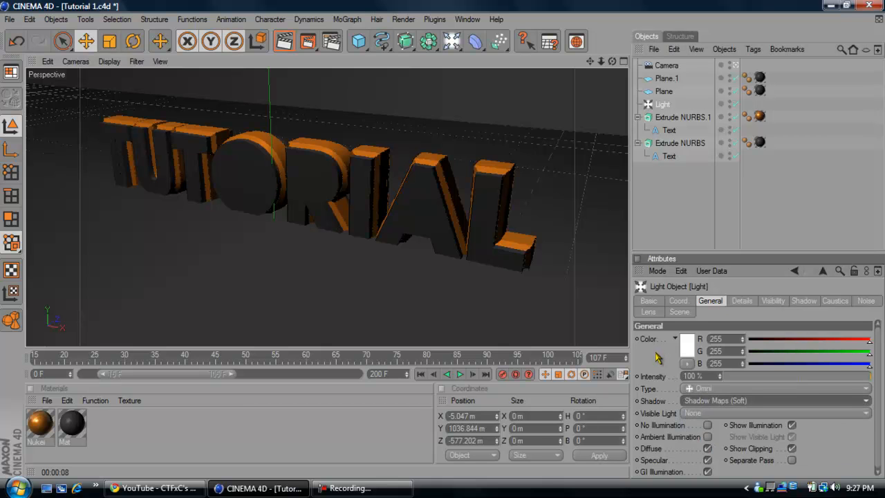
{"action": "left_click", "coordinate": [694, 403]}
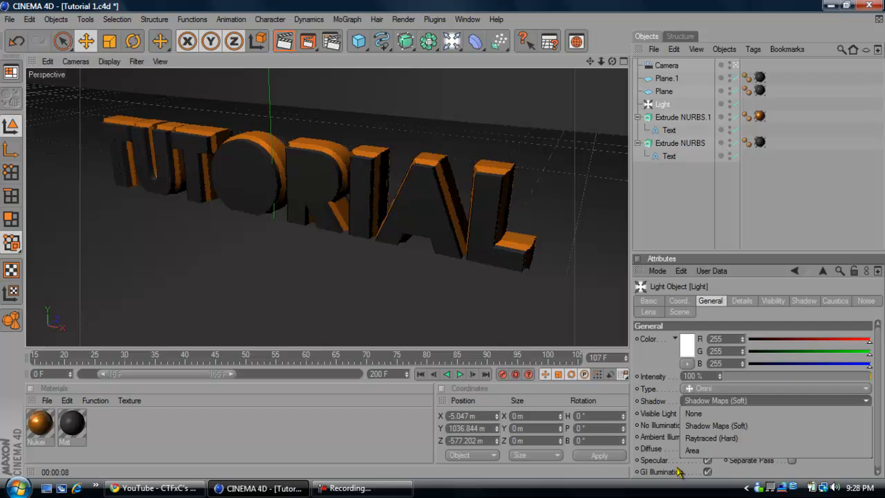
{"action": "left_click", "coordinate": [652, 358]}
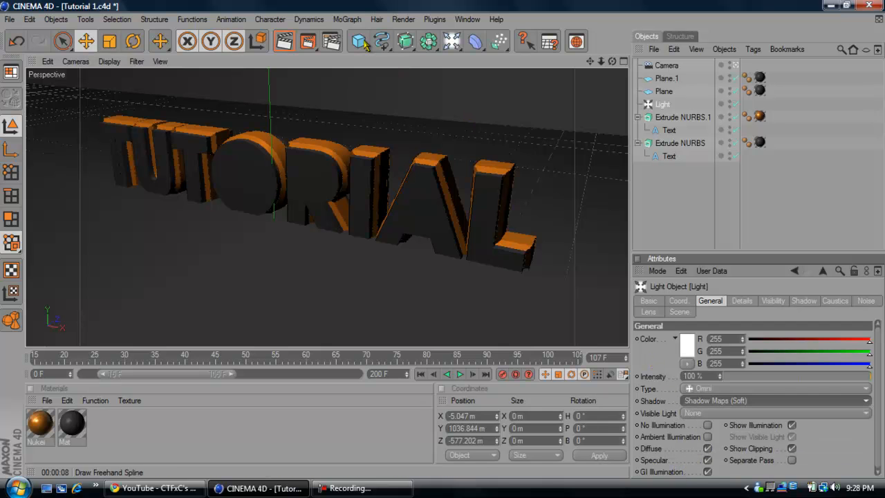
{"action": "left_click", "coordinate": [287, 42]}
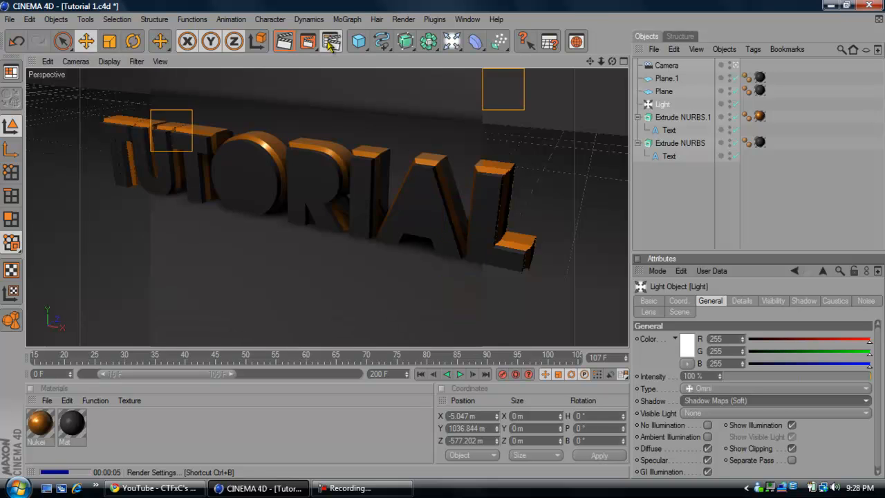
Open the render settings and review the output size, frame range, save format and save file location.
{"action": "left_click", "coordinate": [331, 43]}
{"action": "left_click", "coordinate": [141, 39]}
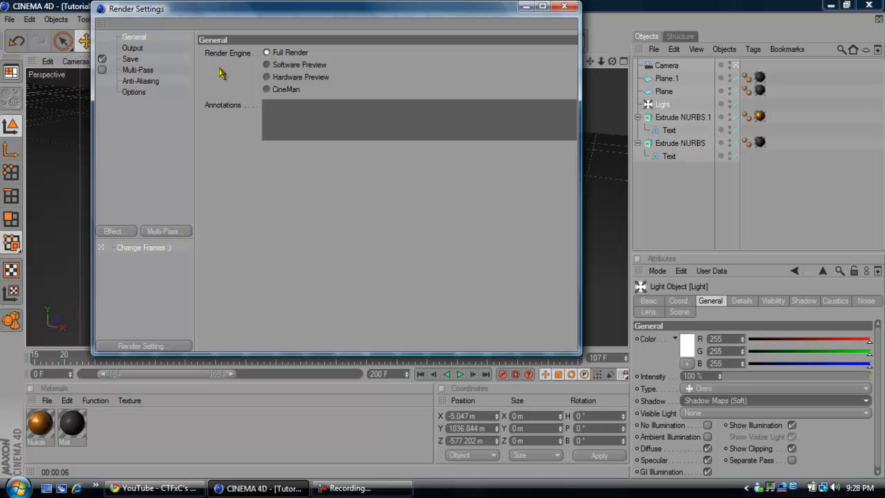
{"action": "left_click", "coordinate": [135, 47]}
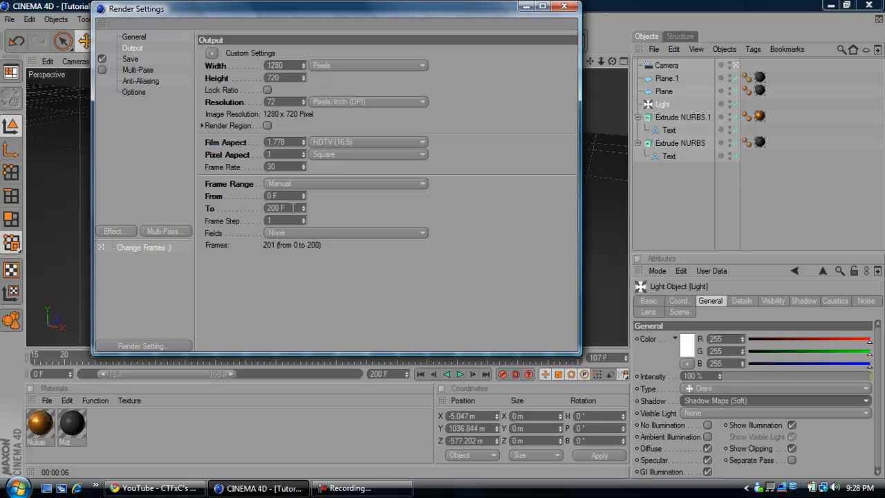
{"action": "left_click", "coordinate": [137, 59]}
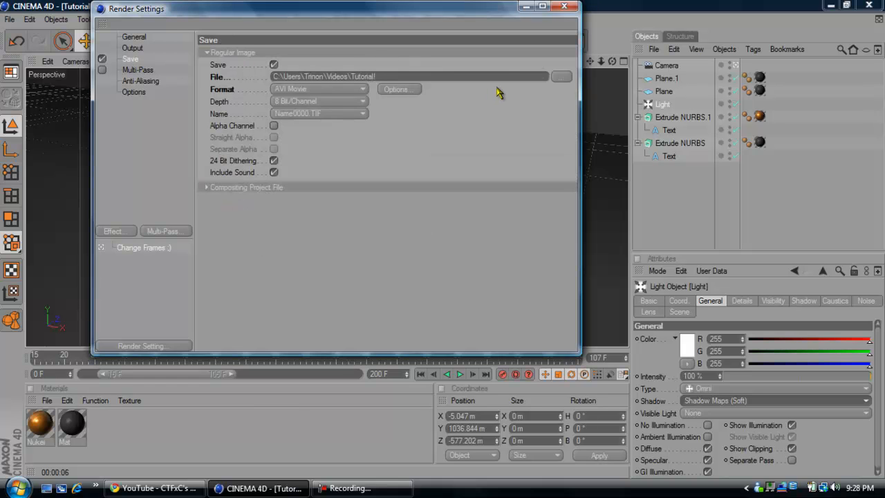
{"action": "left_click", "coordinate": [559, 76]}
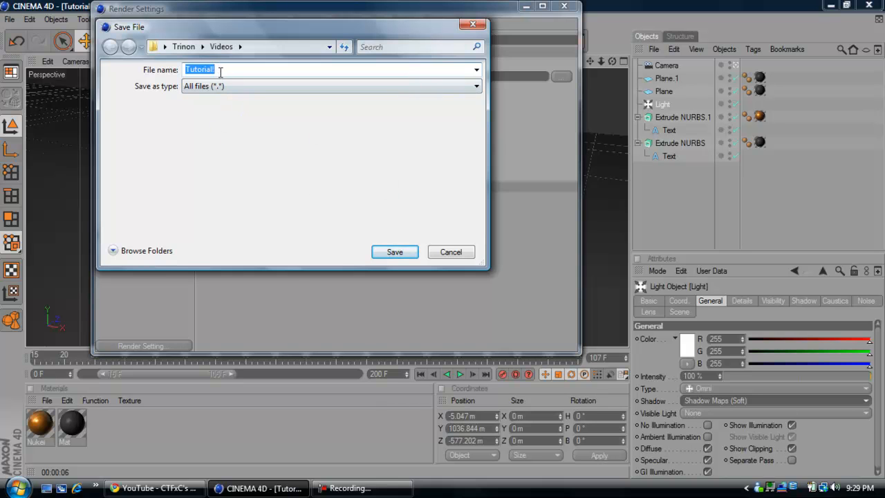
{"action": "left_click", "coordinate": [445, 253]}
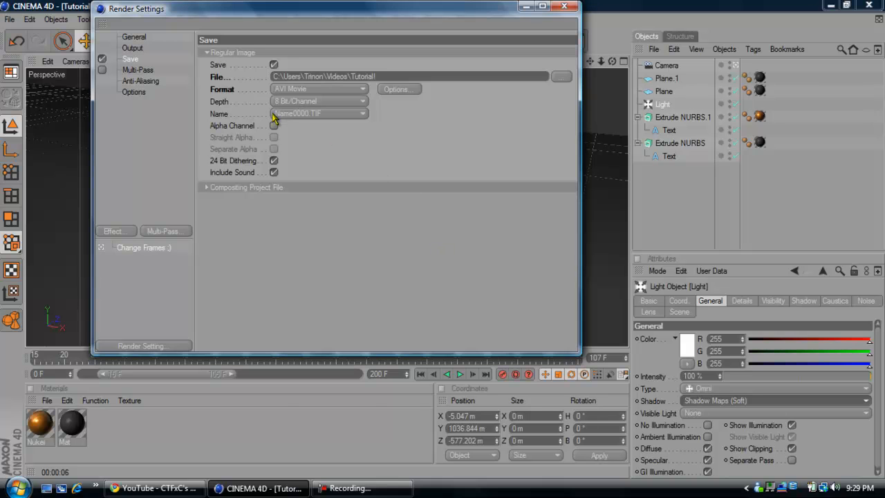
Choose AVI Movie as the render's save format and set its compressor to Intel IYUV codec.
{"action": "left_click", "coordinate": [290, 91]}
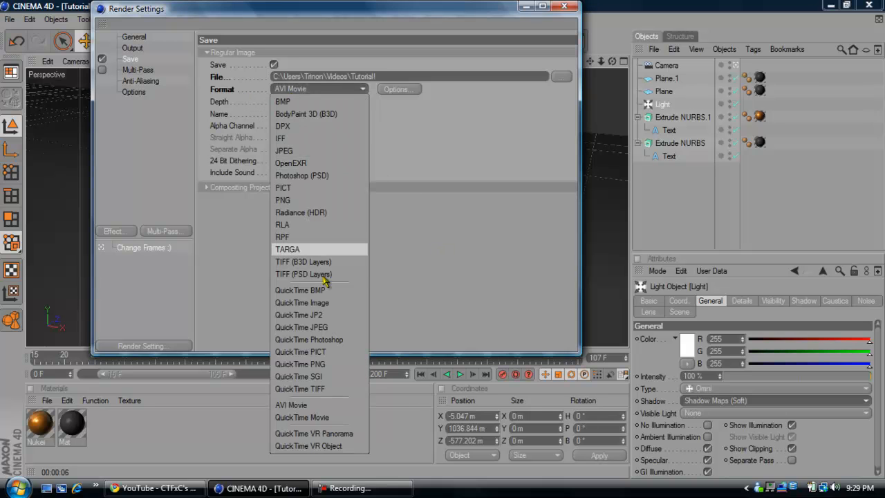
{"action": "left_click", "coordinate": [325, 405]}
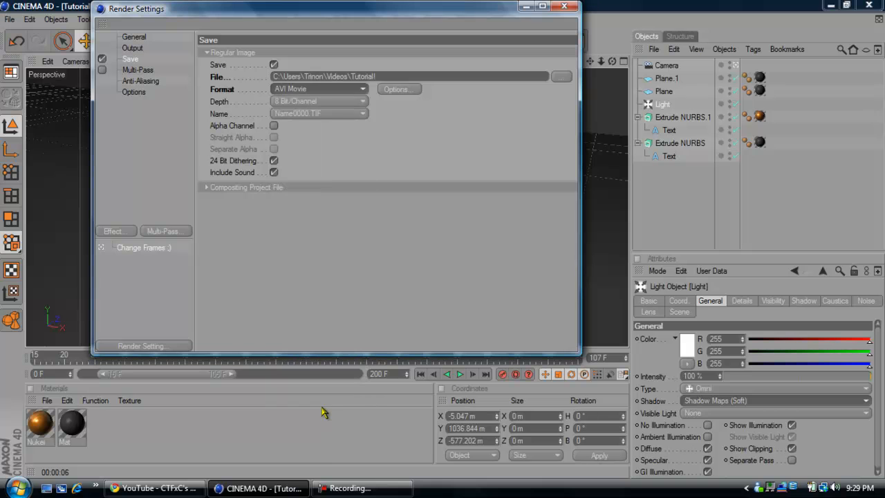
{"action": "left_click", "coordinate": [391, 89]}
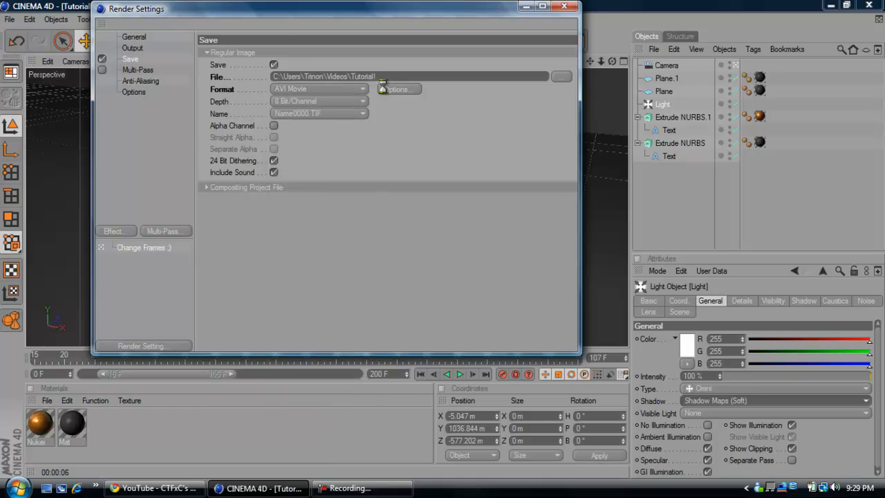
{"action": "left_click", "coordinate": [212, 74]}
{"action": "scroll", "coordinate": [214, 116], "scroll_direction": "up", "scroll_amount": 2}
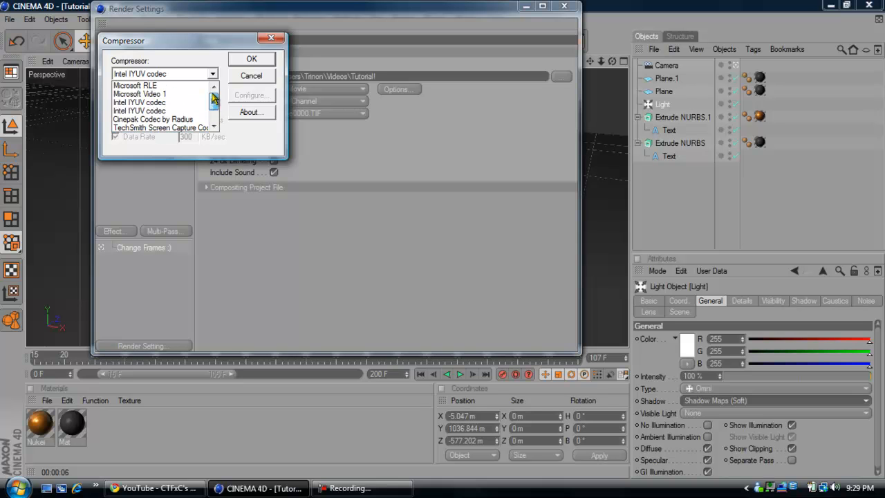
{"action": "left_click", "coordinate": [189, 87]}
{"action": "left_click", "coordinate": [212, 74]}
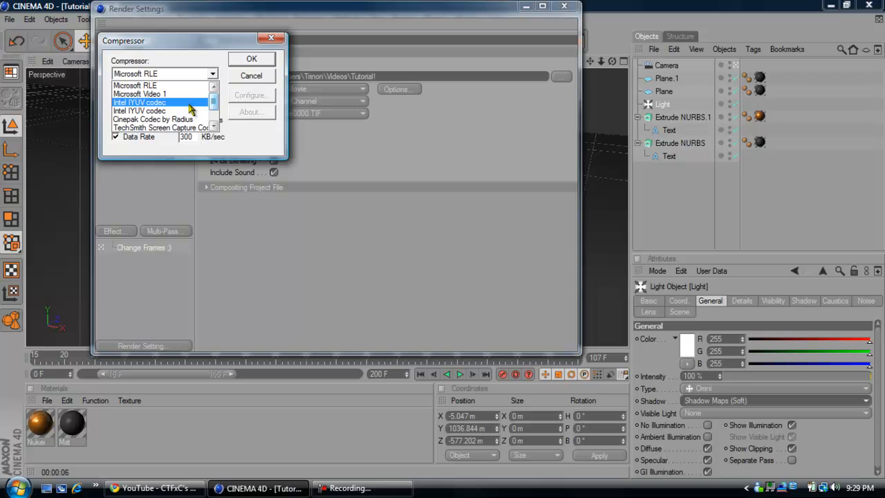
{"action": "left_click", "coordinate": [190, 104]}
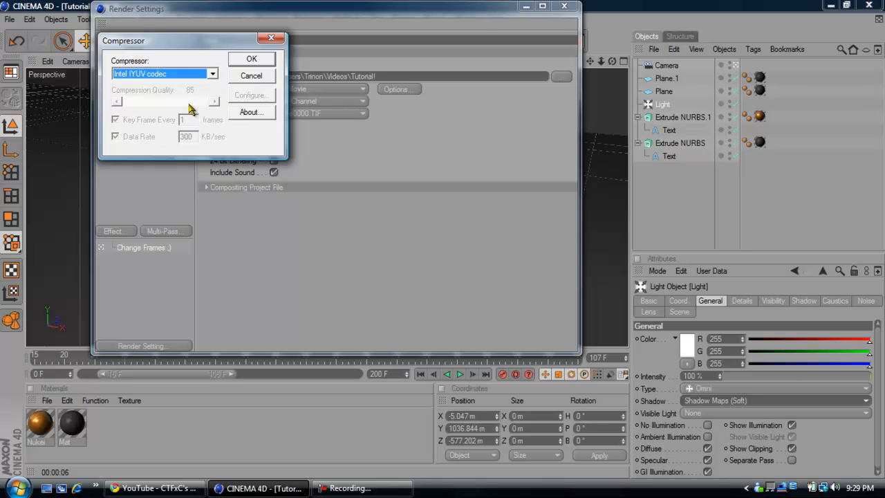
{"action": "left_click", "coordinate": [251, 59]}
Review the multi-pass, anti-aliasing and general rendering options, then close the render settings.
{"action": "left_click", "coordinate": [138, 69]}
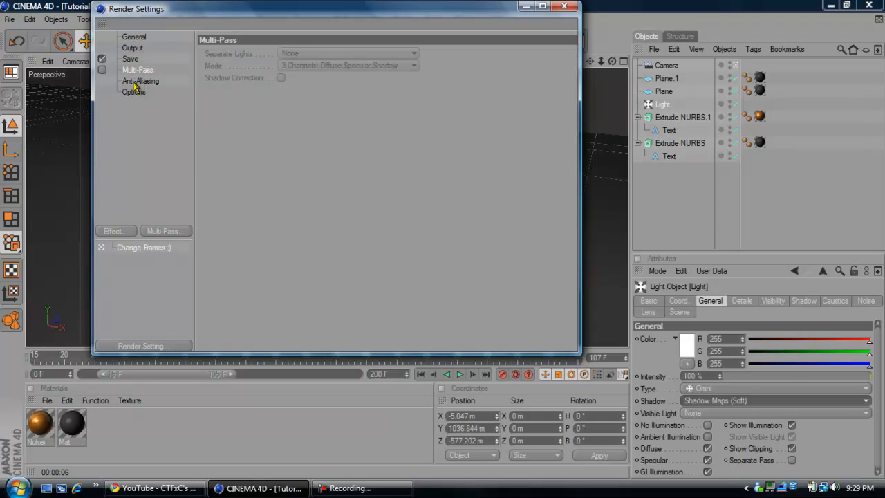
{"action": "left_click", "coordinate": [138, 82]}
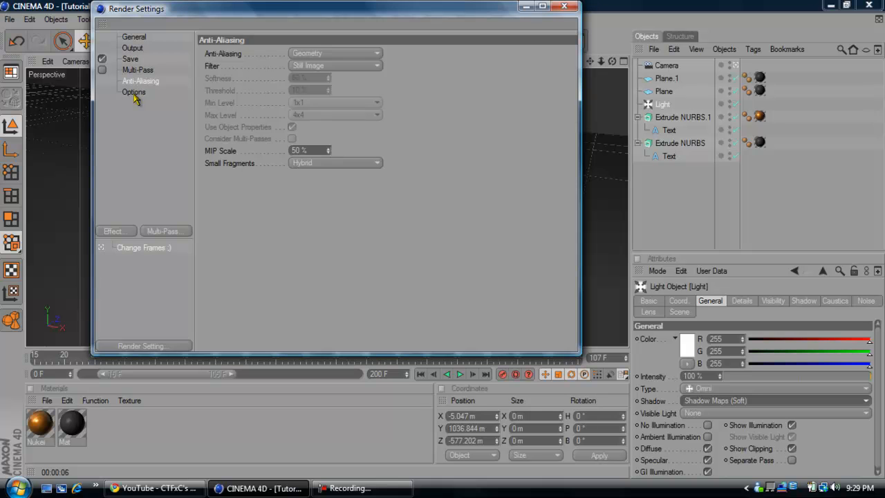
{"action": "left_click", "coordinate": [135, 94]}
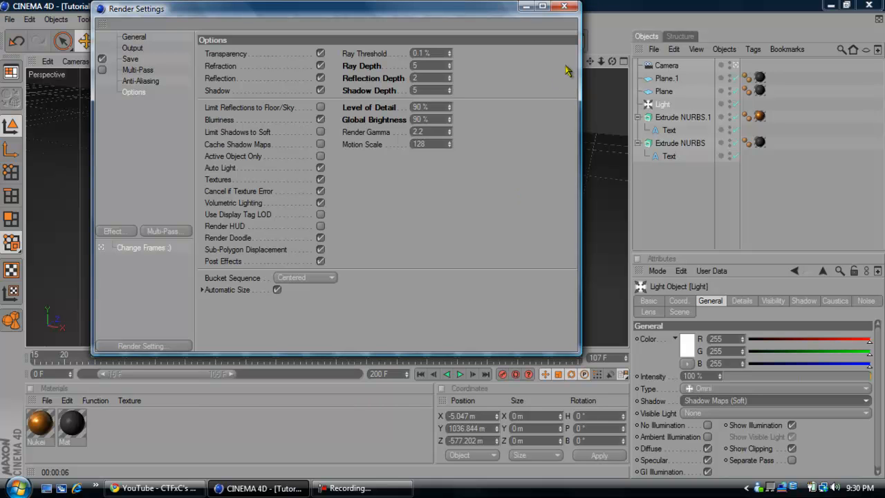
{"action": "left_click", "coordinate": [564, 7]}
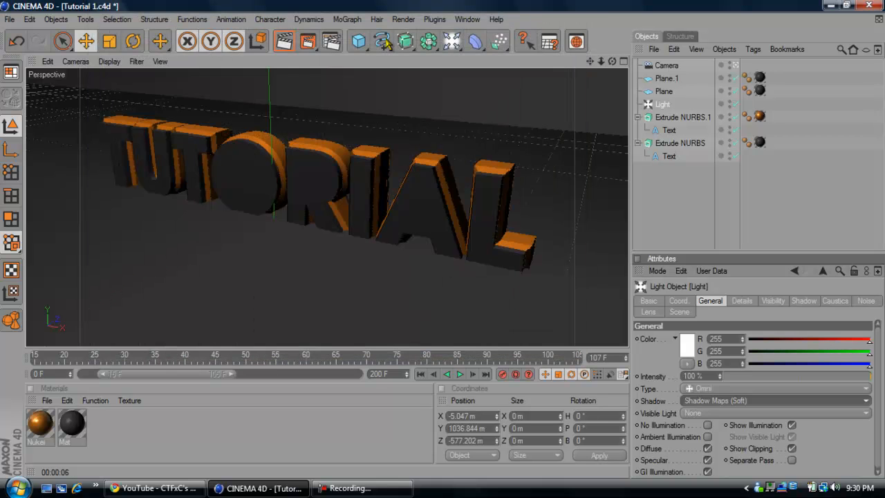
Start rendering the animation to the Picture Viewer, then close the viewer and abort the render.
{"action": "left_click", "coordinate": [315, 44]}
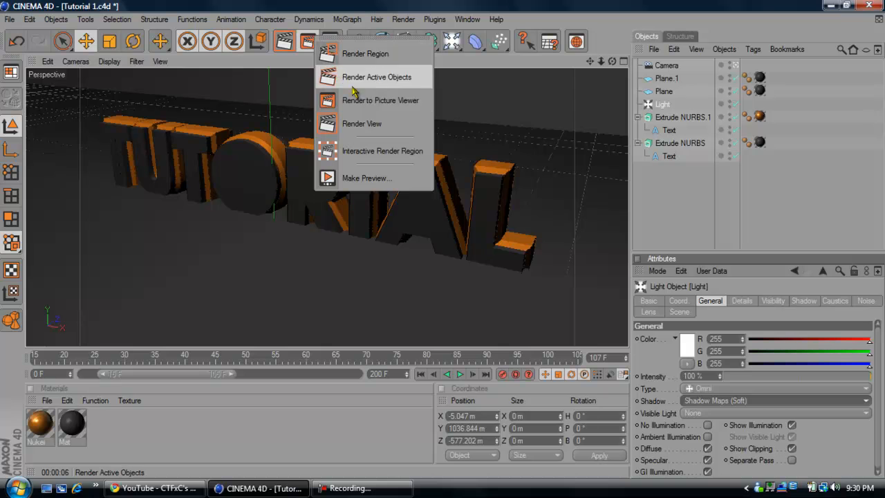
{"action": "left_click", "coordinate": [308, 42]}
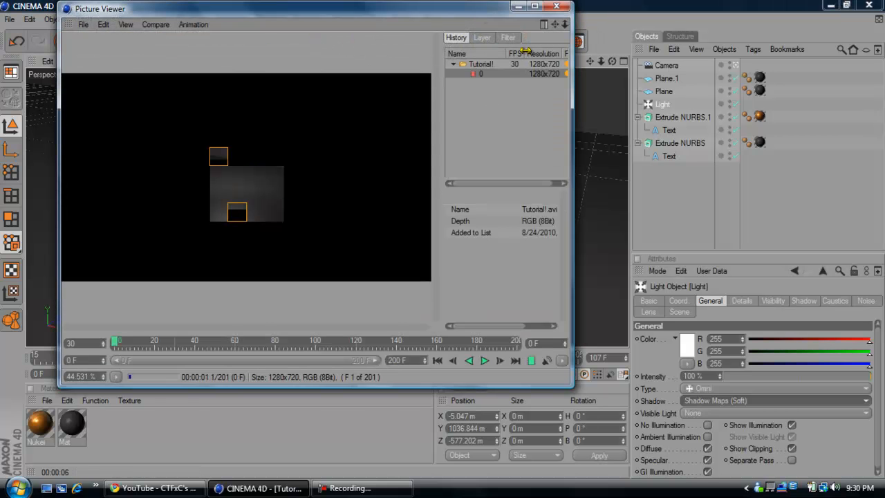
{"action": "left_click", "coordinate": [556, 6]}
{"action": "left_click", "coordinate": [481, 286]}
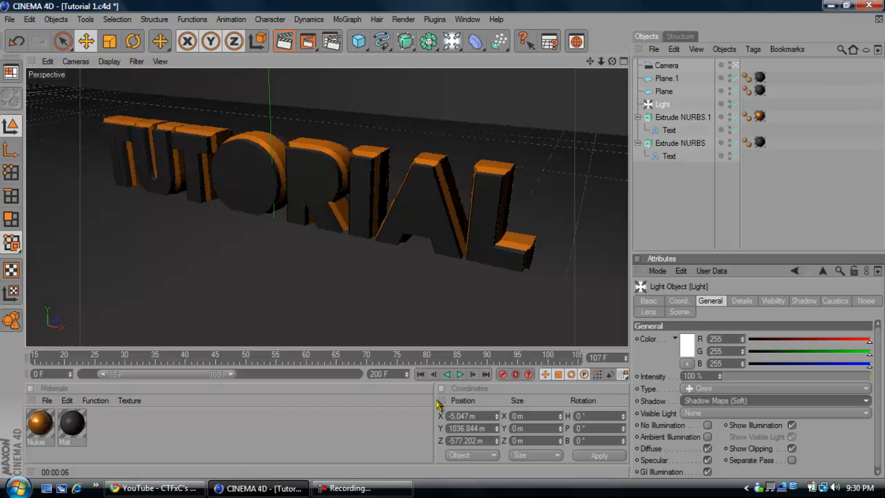
{"action": "mouse_move", "coordinate": [373, 488]}
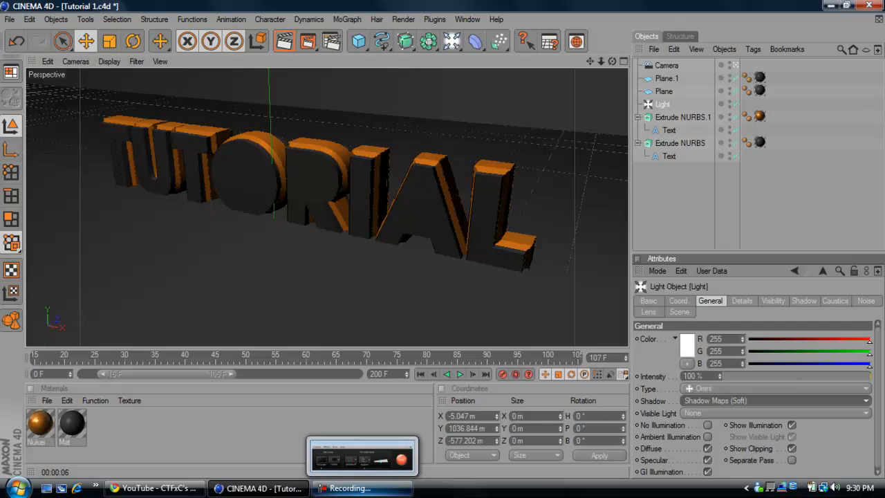
{"action": "left_click", "coordinate": [349, 488]}
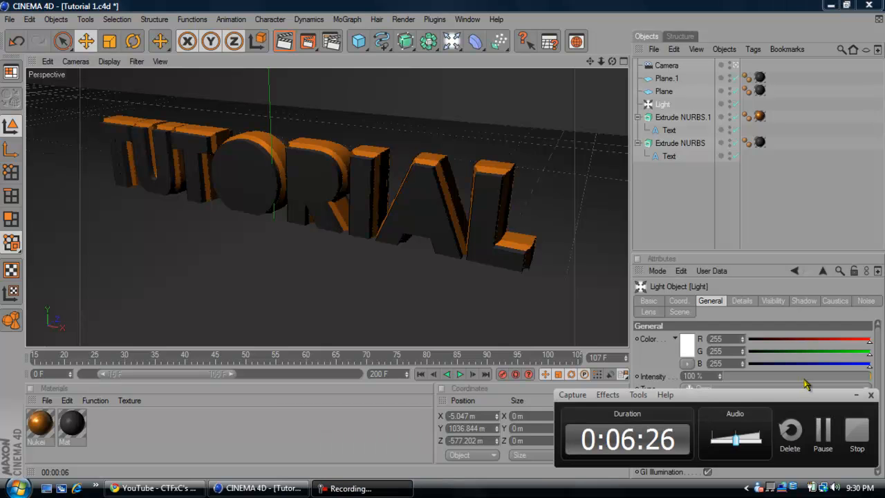